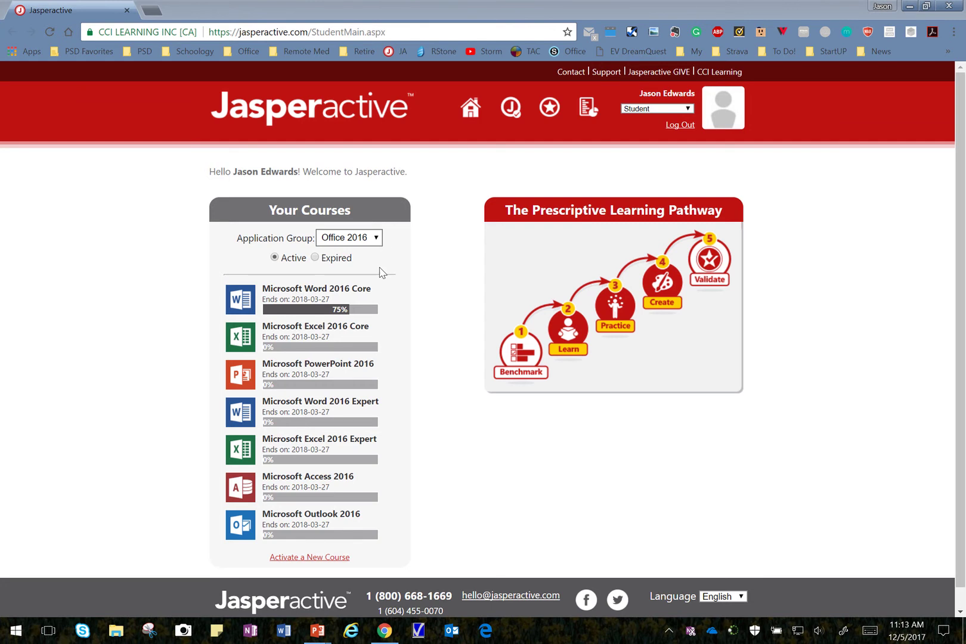
- Open Lesson 5 of the Microsoft Word 2016 Core course and launch the Inspecting a Document practice
click(316, 298)
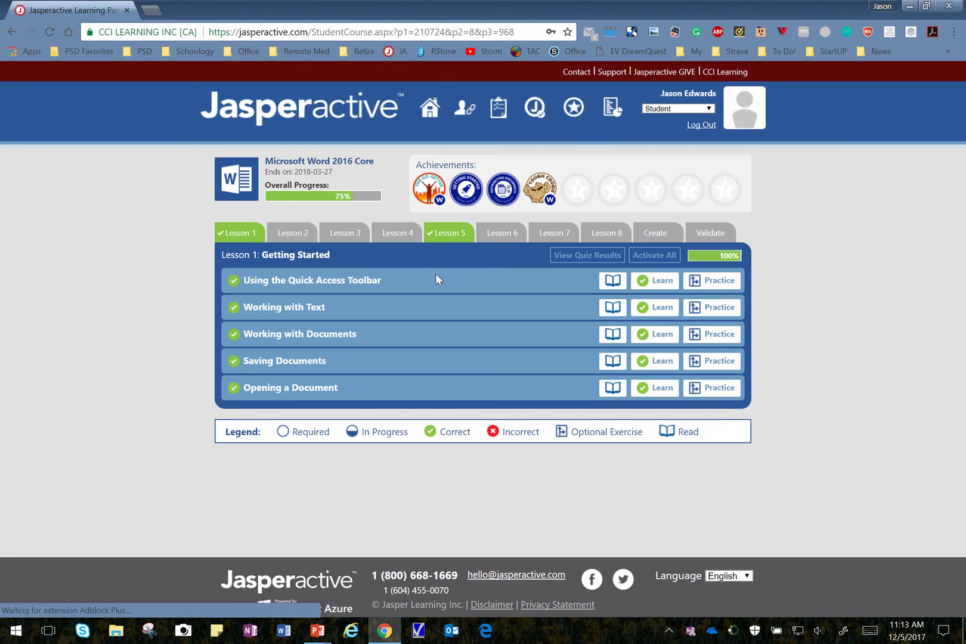
click(454, 235)
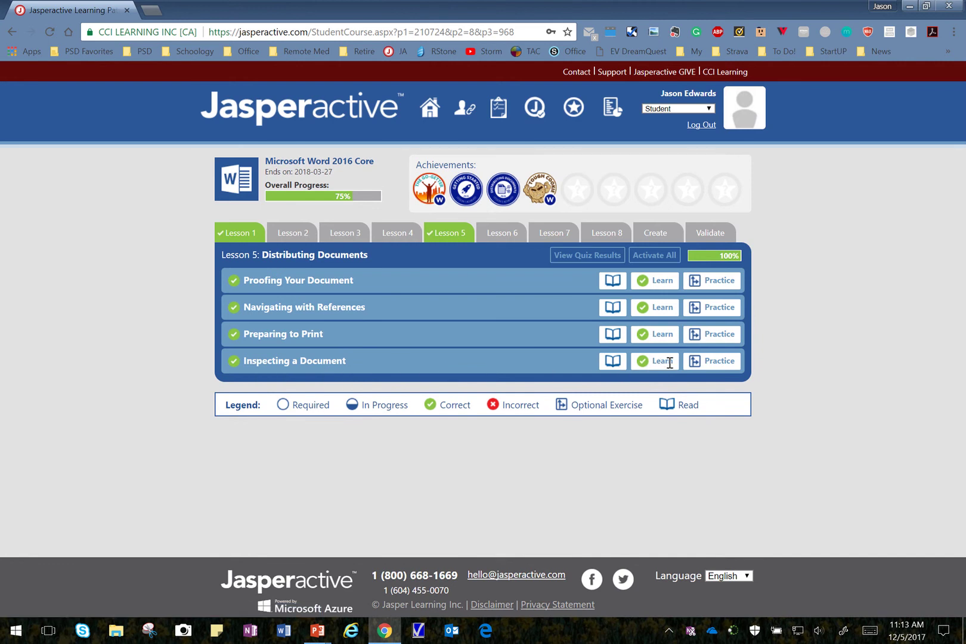
click(715, 362)
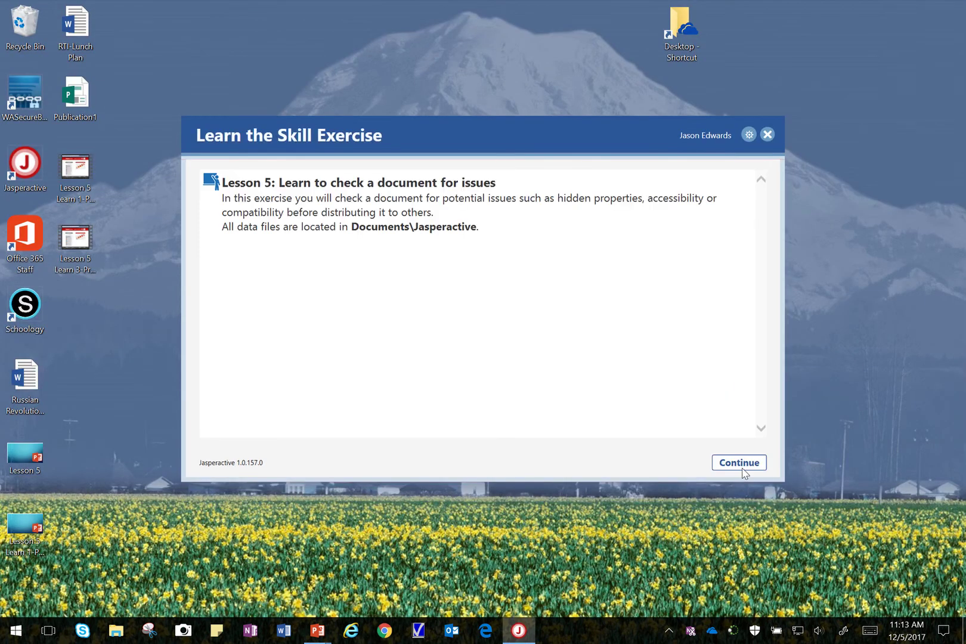
- Start the exercise, preview the accessibility and compatibility tasks, then return to task 1, Inspect a document
click(743, 469)
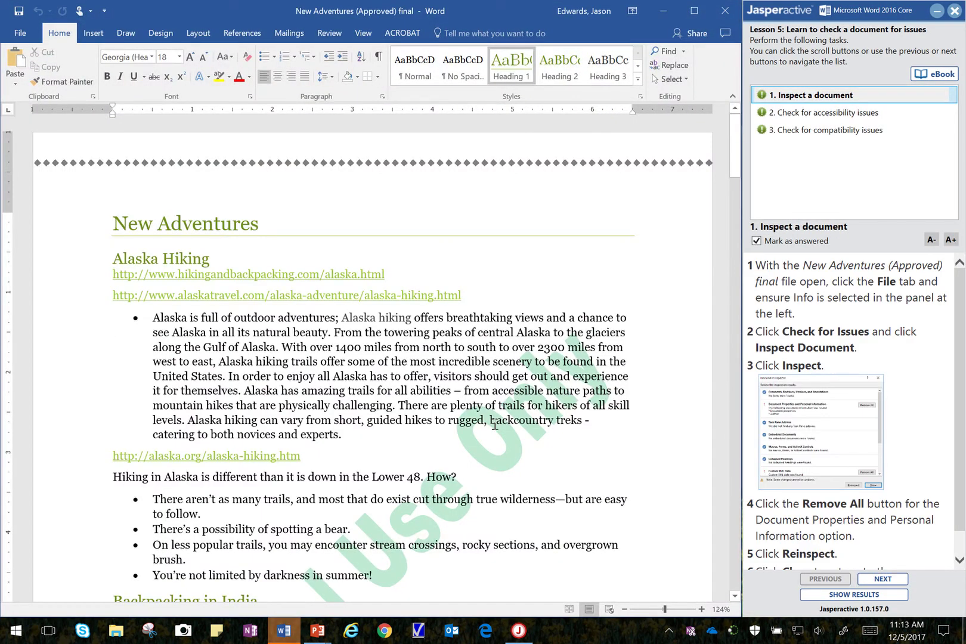
click(789, 240)
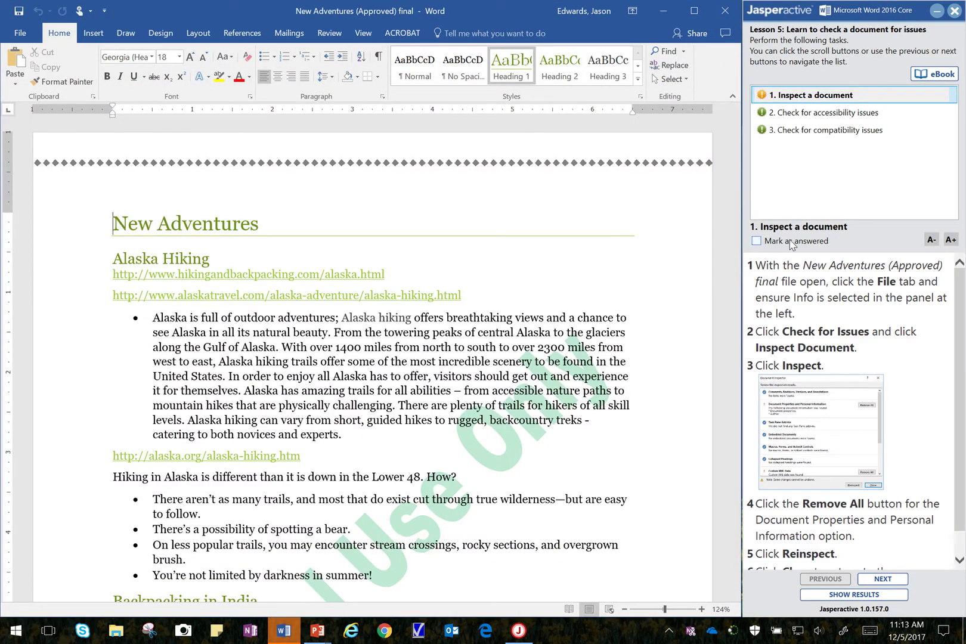
click(802, 131)
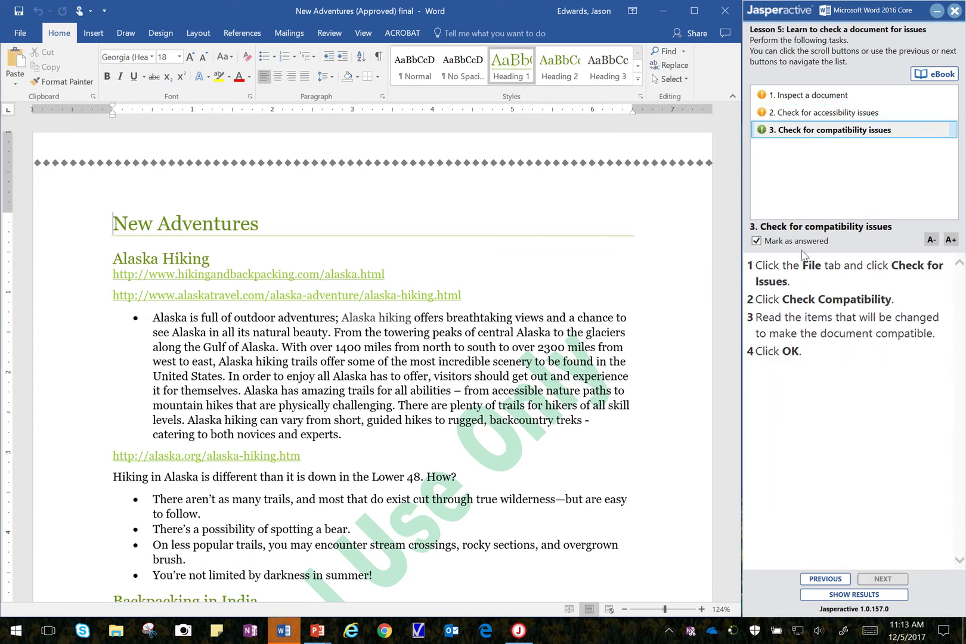
click(804, 99)
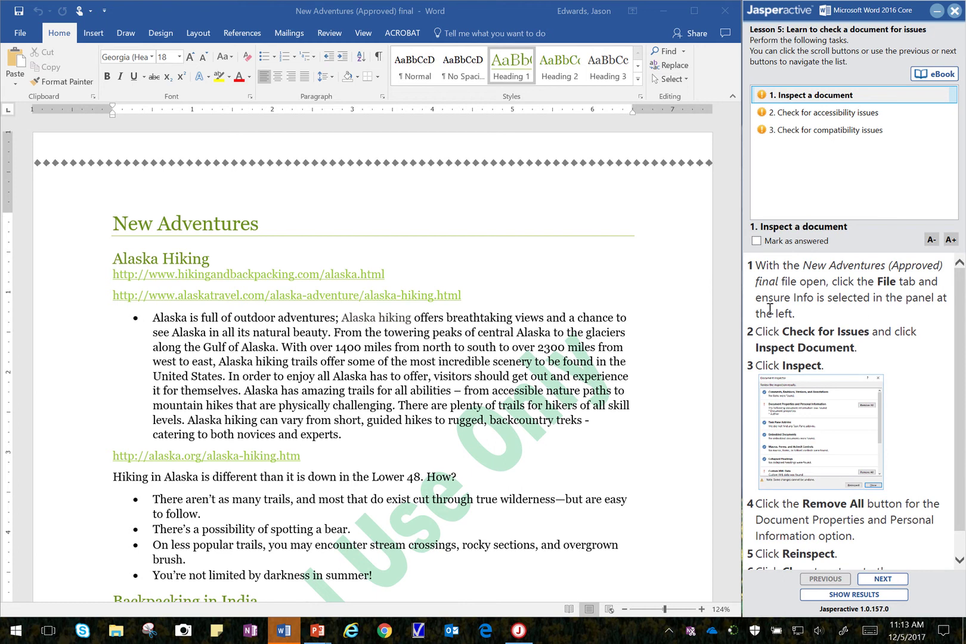
- From File > Info > Check for Issues, open Inspect Document and save the file when prompted
click(18, 34)
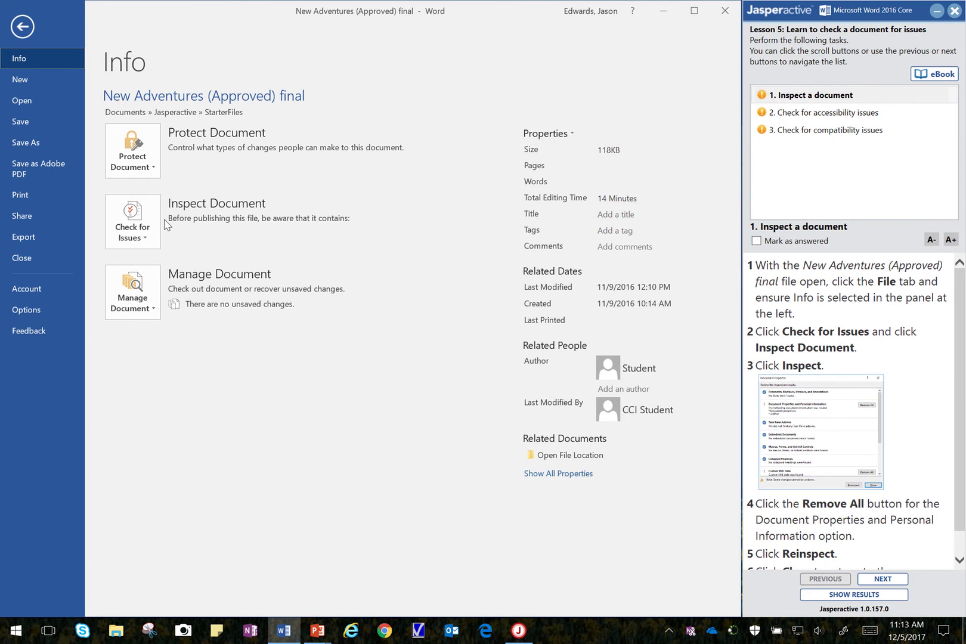
click(144, 224)
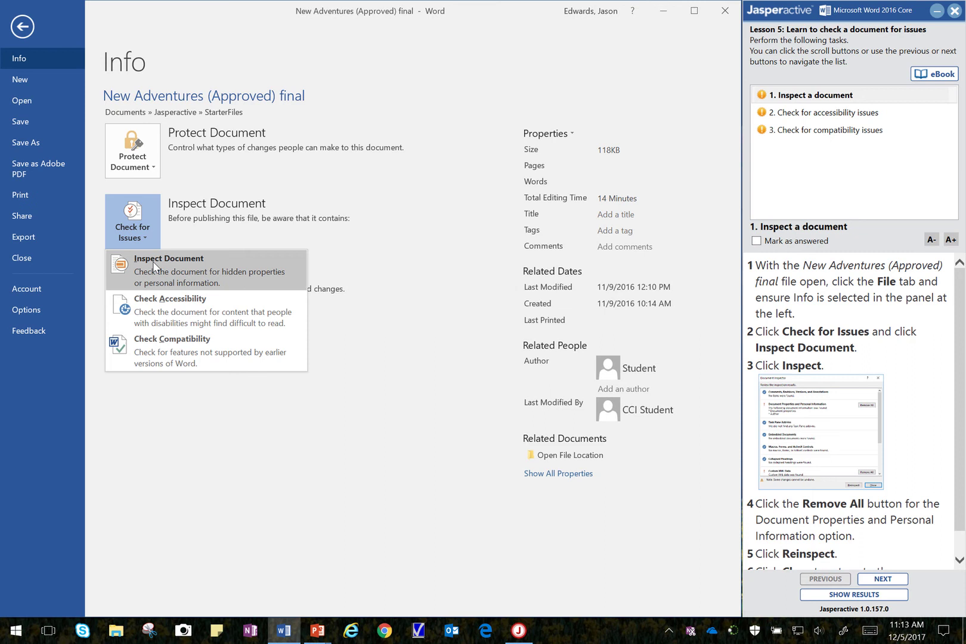
click(152, 261)
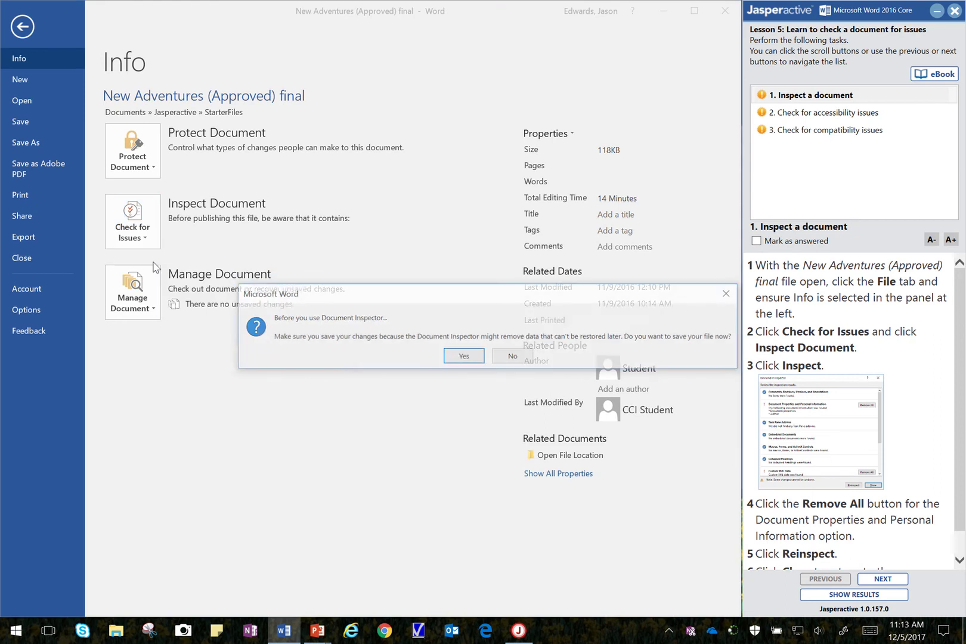
click(482, 360)
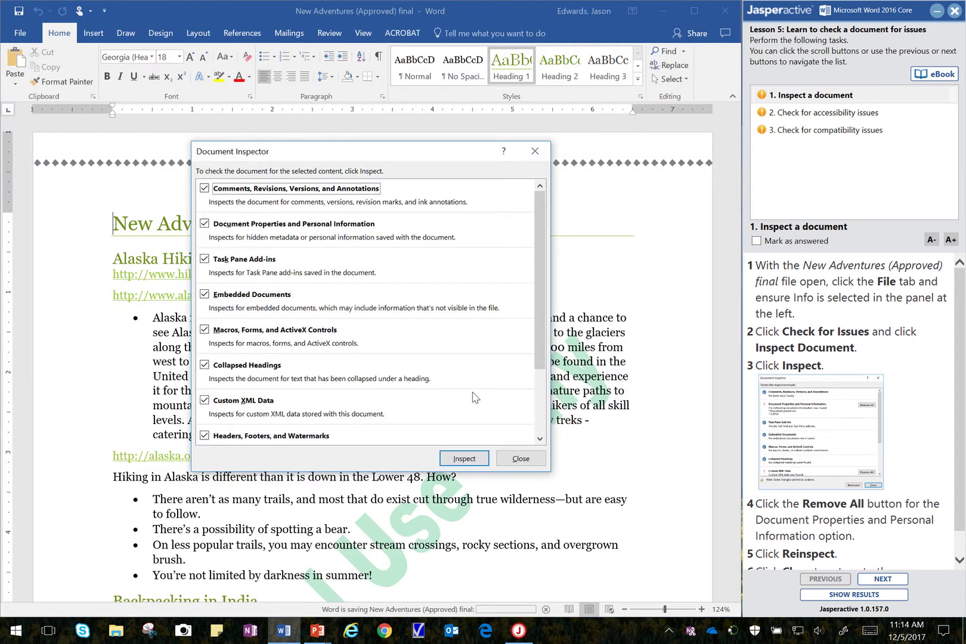
- Run the inspection, remove all Document Properties and Personal Information, reinspect, and close the Document Inspector
click(477, 460)
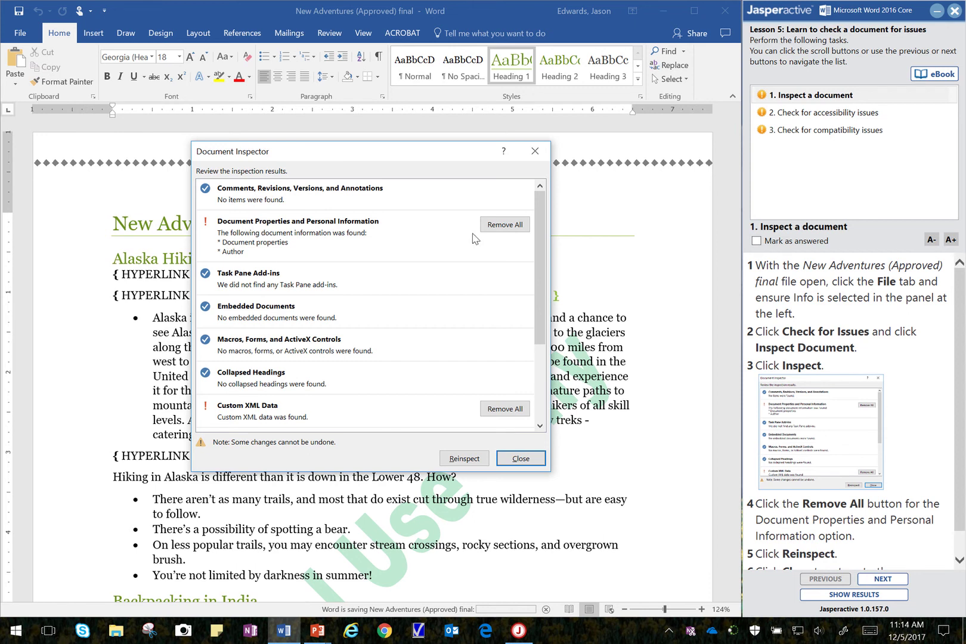
click(498, 229)
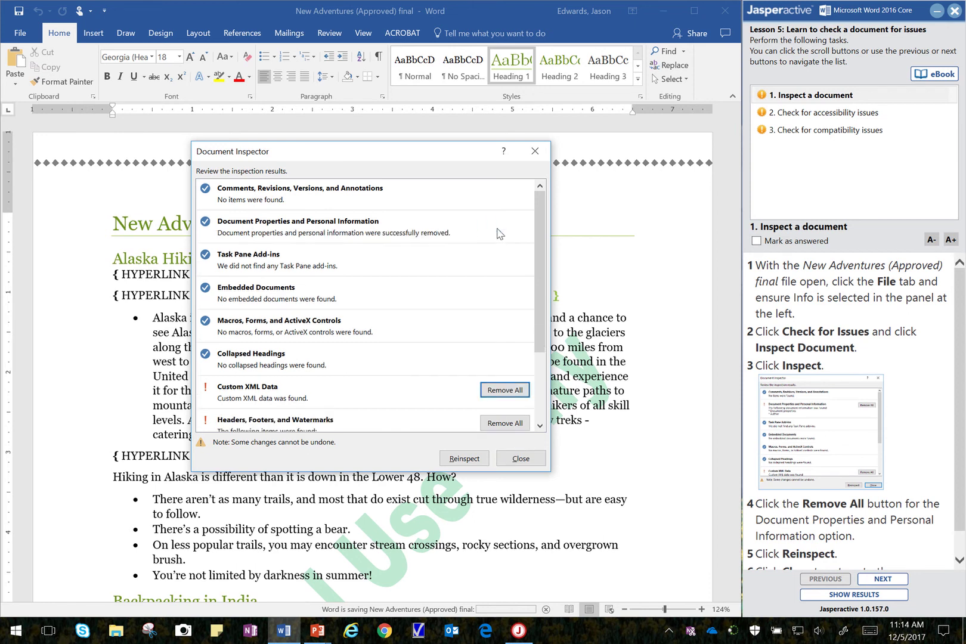
scroll(964, 408, down, 1)
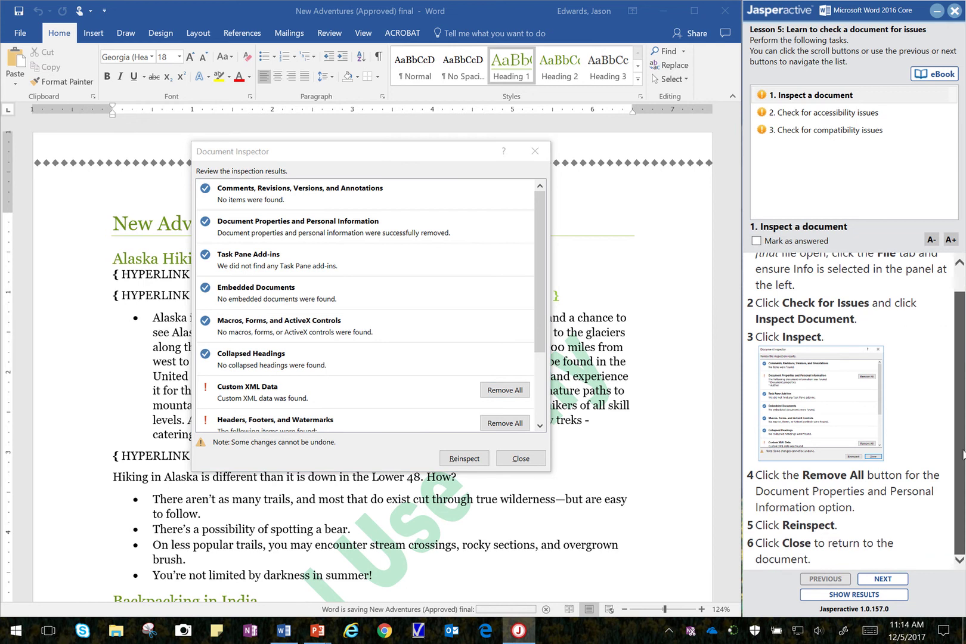
click(465, 459)
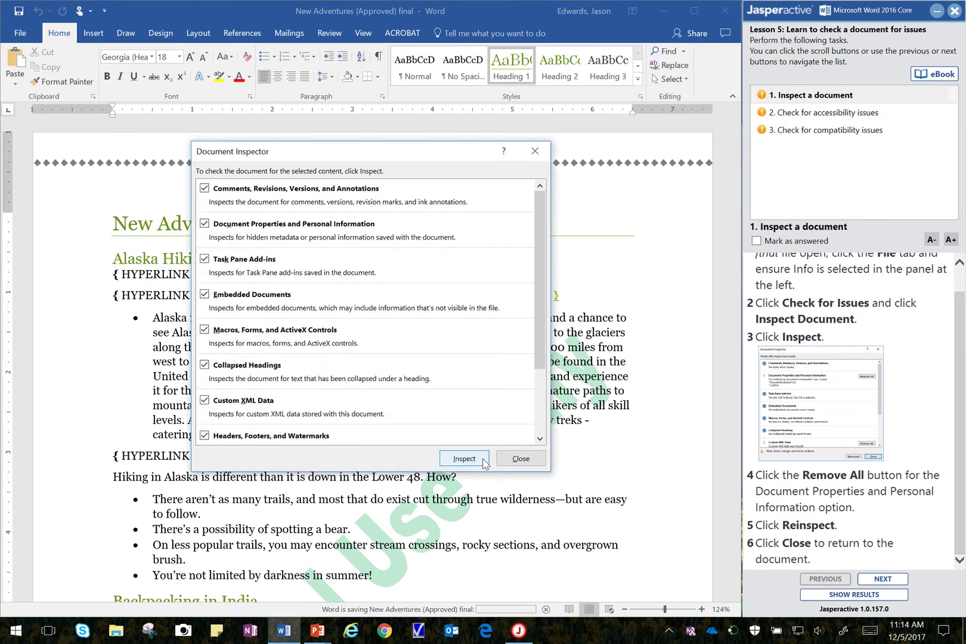
drag(540, 259, 535, 365)
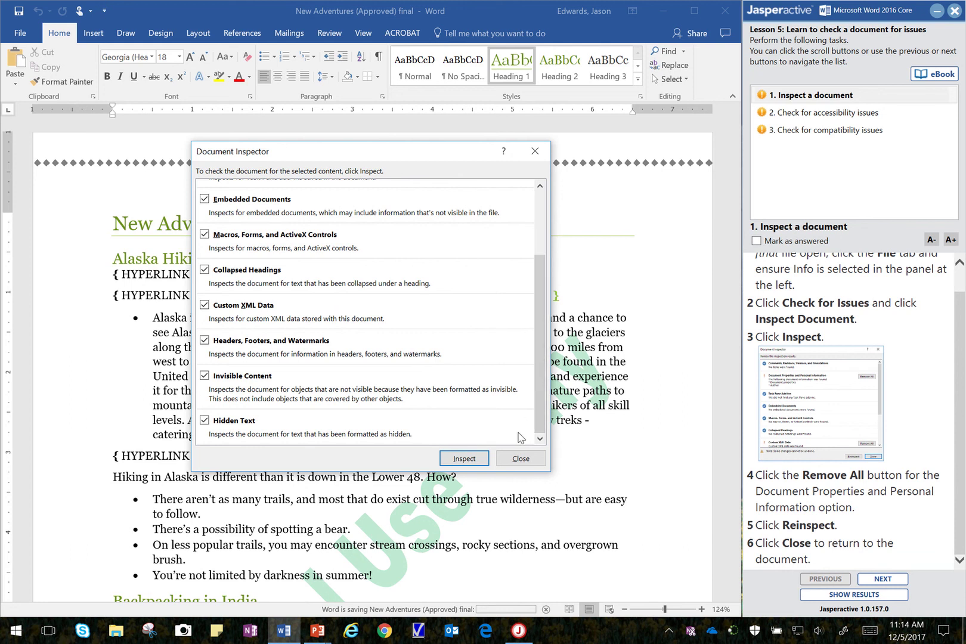
click(535, 463)
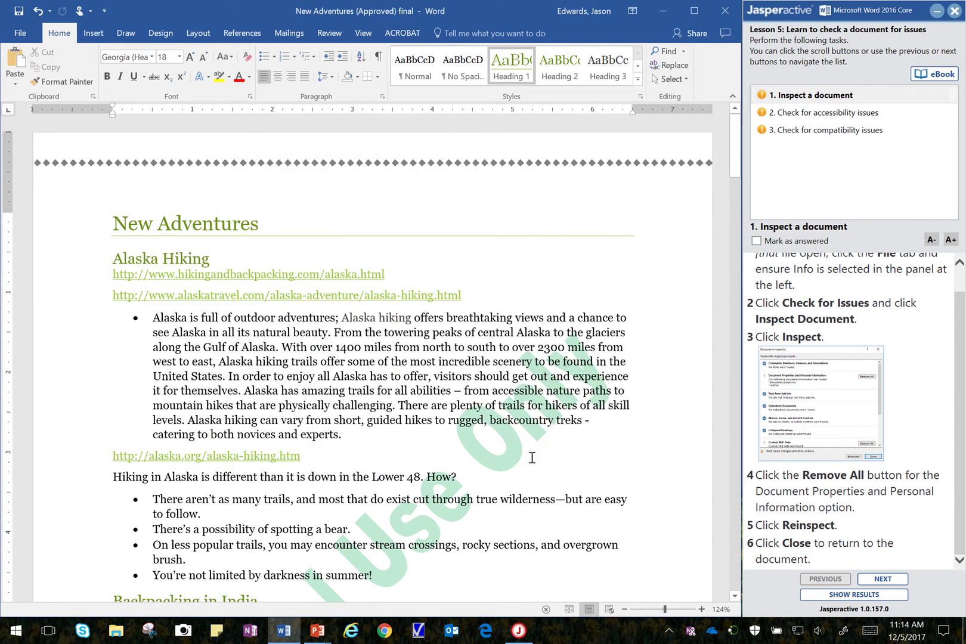
- Mark Inspect a document answered, select the accessibility task, and show Word's file Info page
click(791, 241)
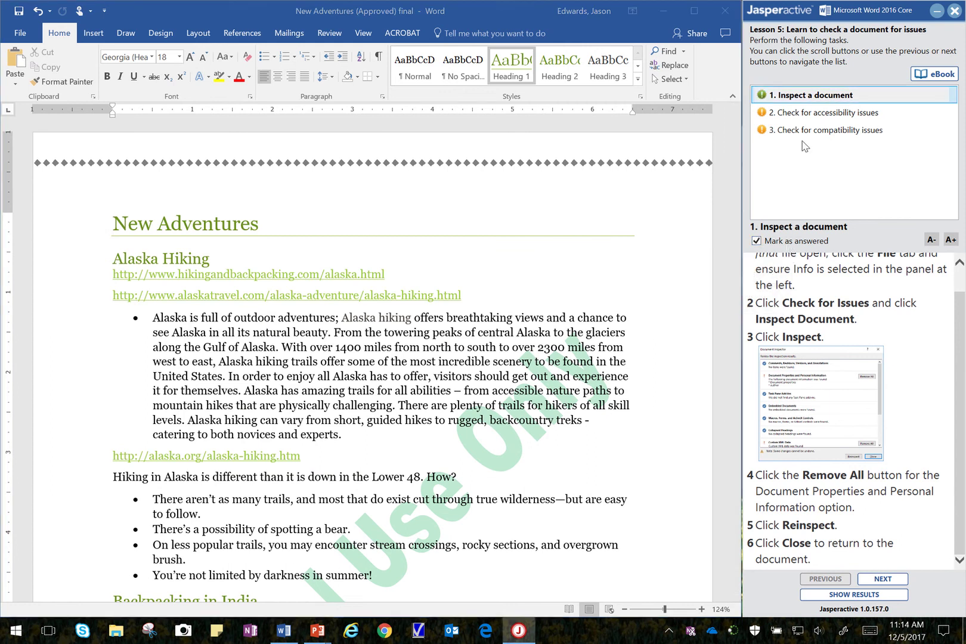
click(804, 116)
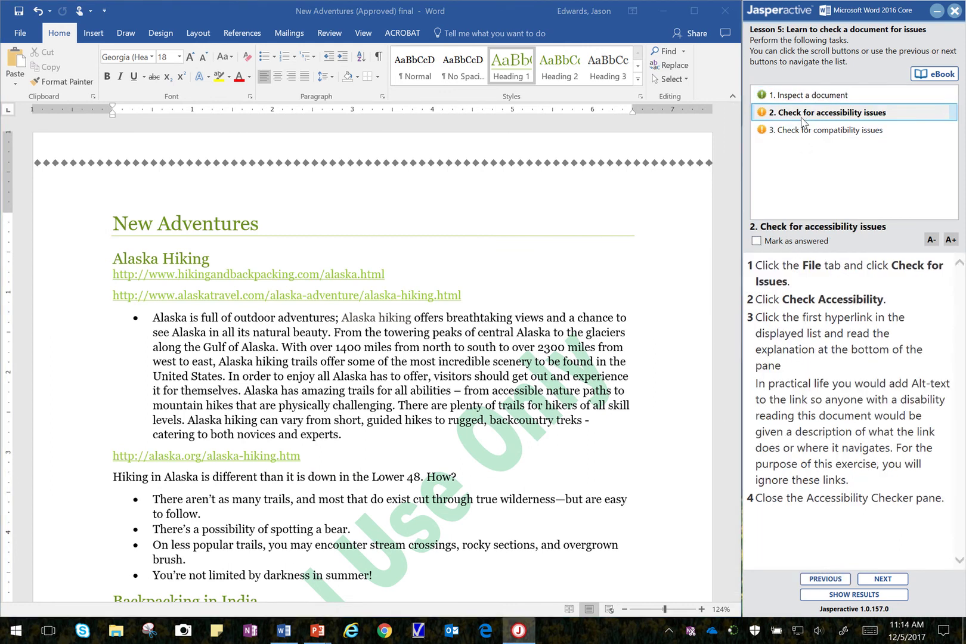
click(21, 36)
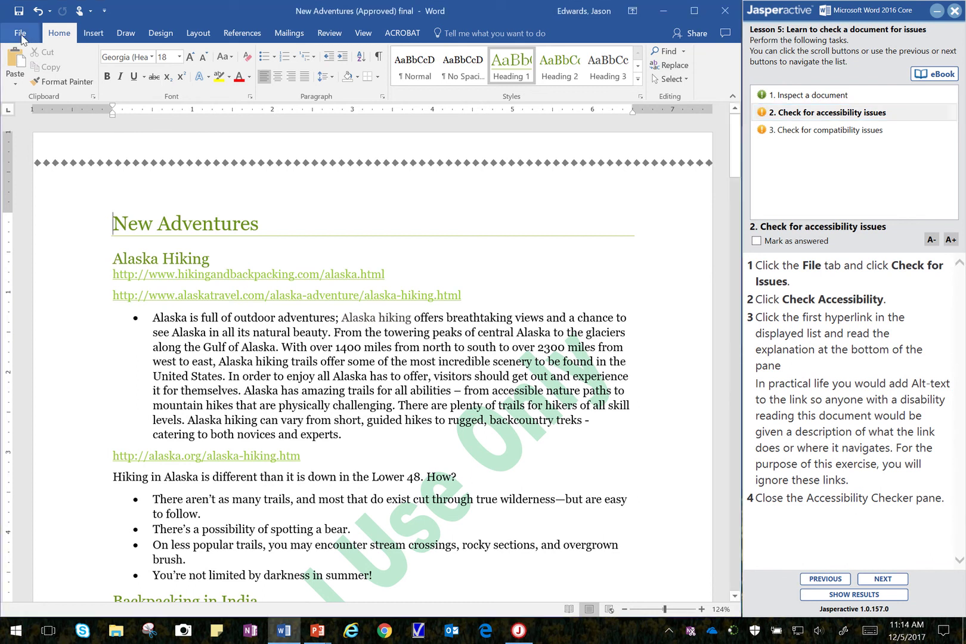
click(21, 37)
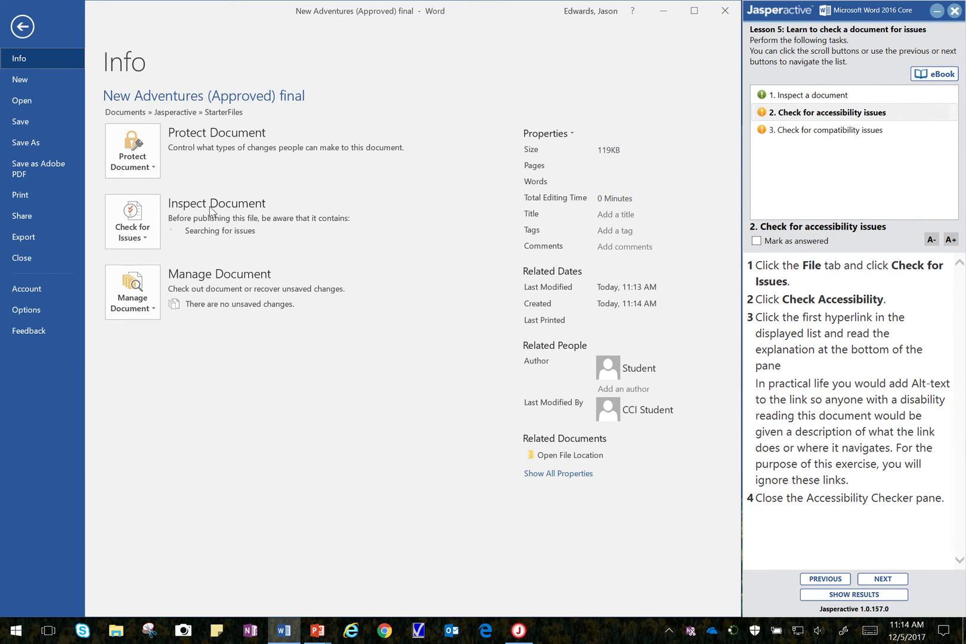
- Run Check Accessibility from Check for Issues, review the results, then close the Accessibility Checker pane
click(140, 220)
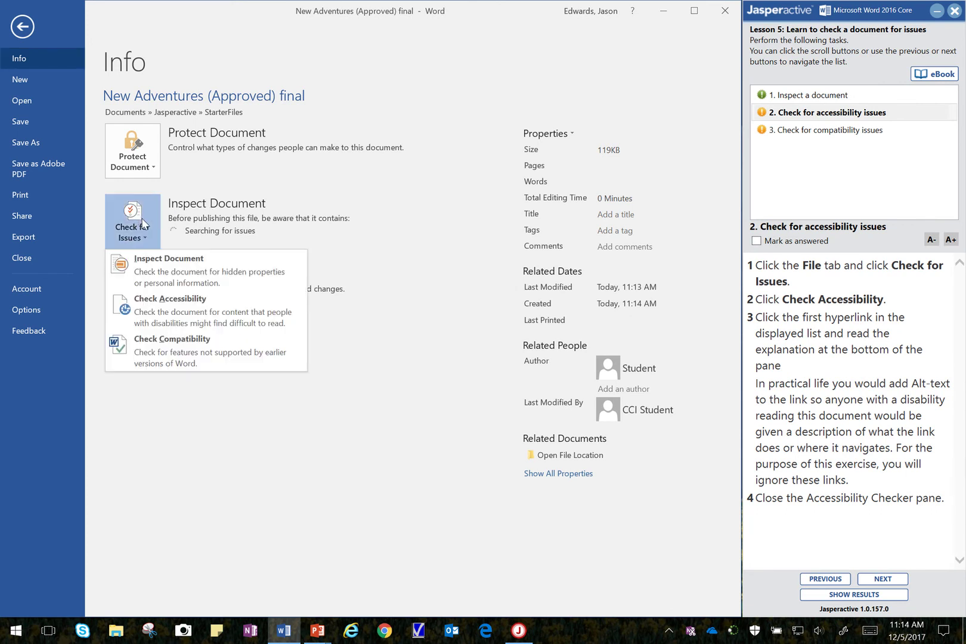
click(167, 306)
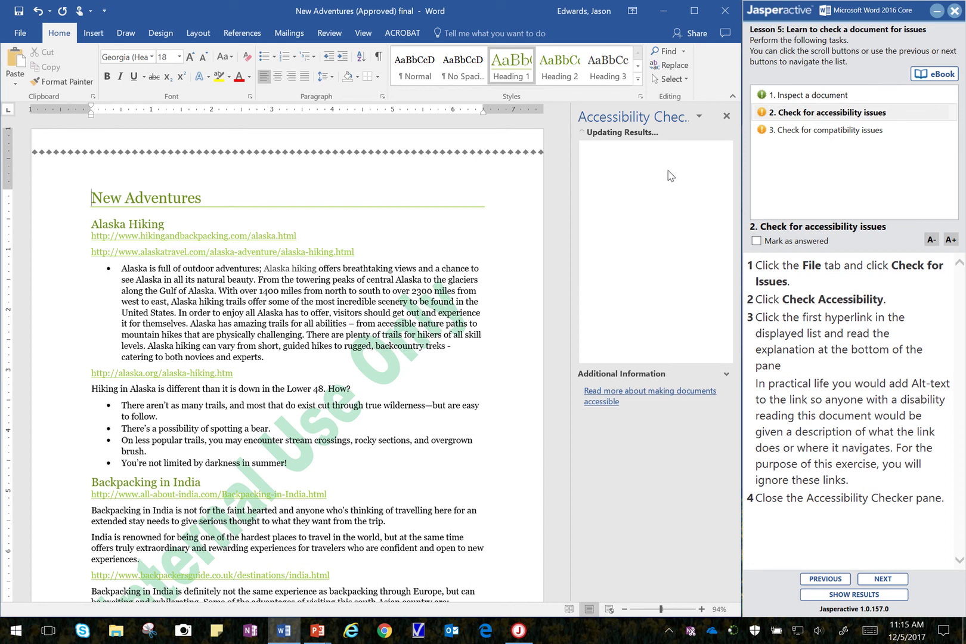
click(726, 116)
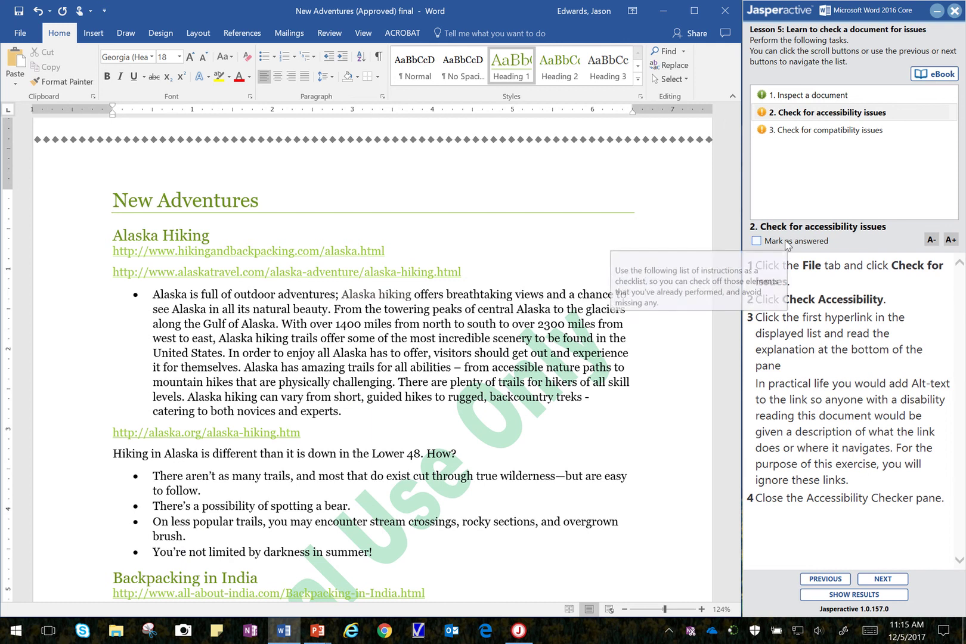
- Mark the accessibility step answered, select the compatibility task, and open Check for Issues on Word's Info page
click(757, 241)
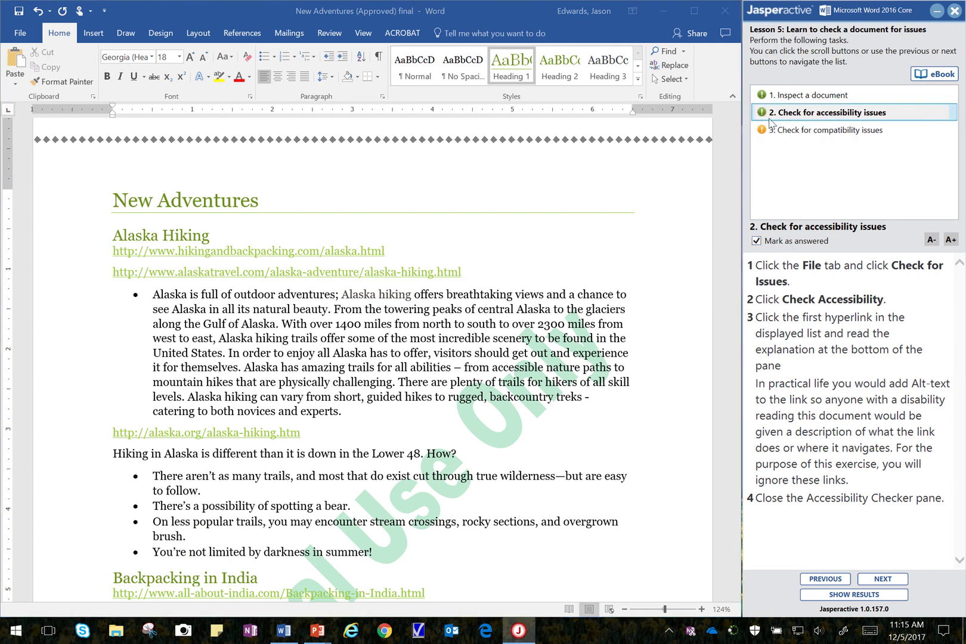
click(789, 133)
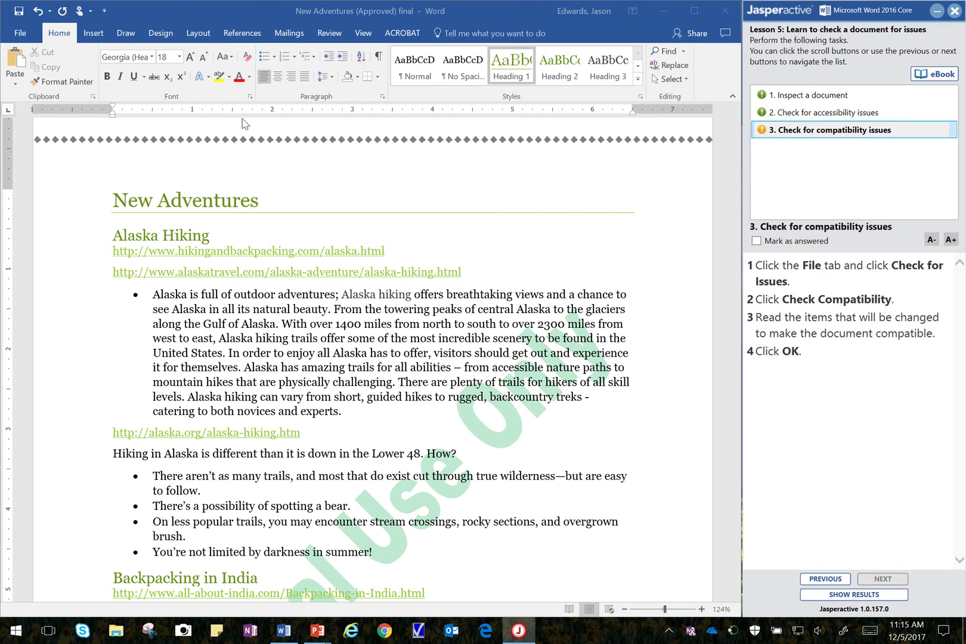
click(24, 34)
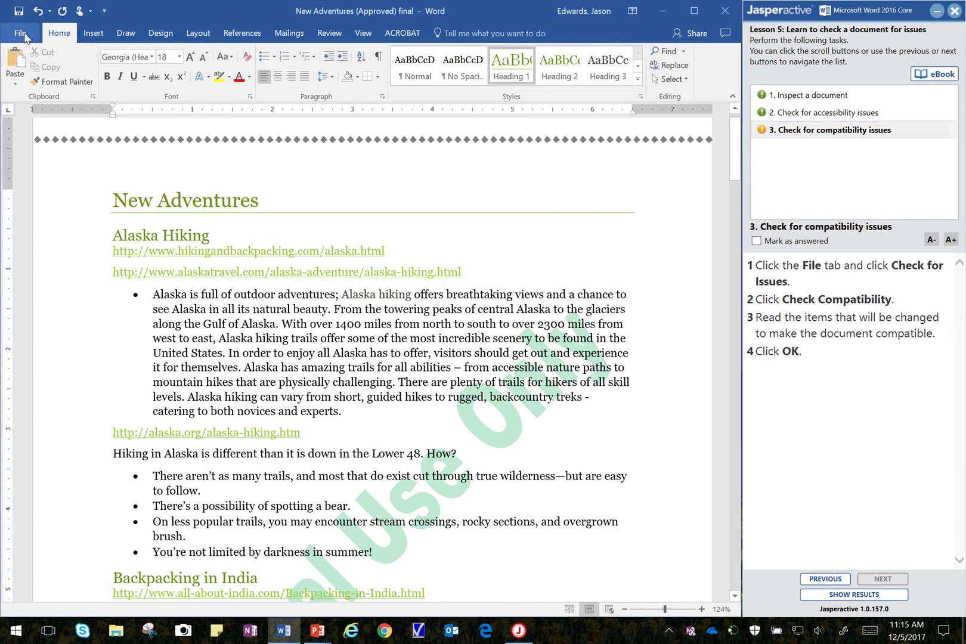
click(24, 35)
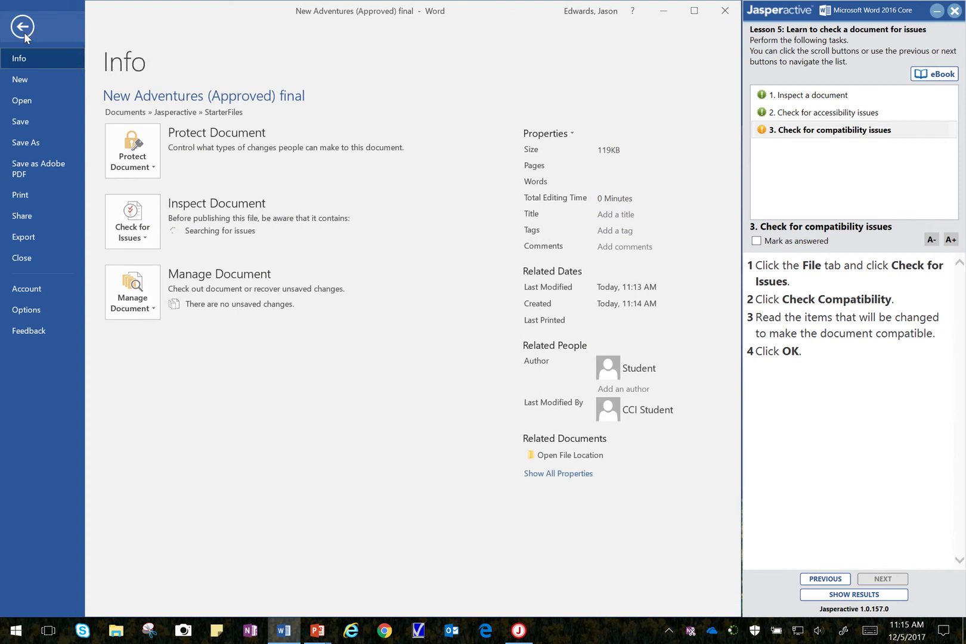
click(154, 235)
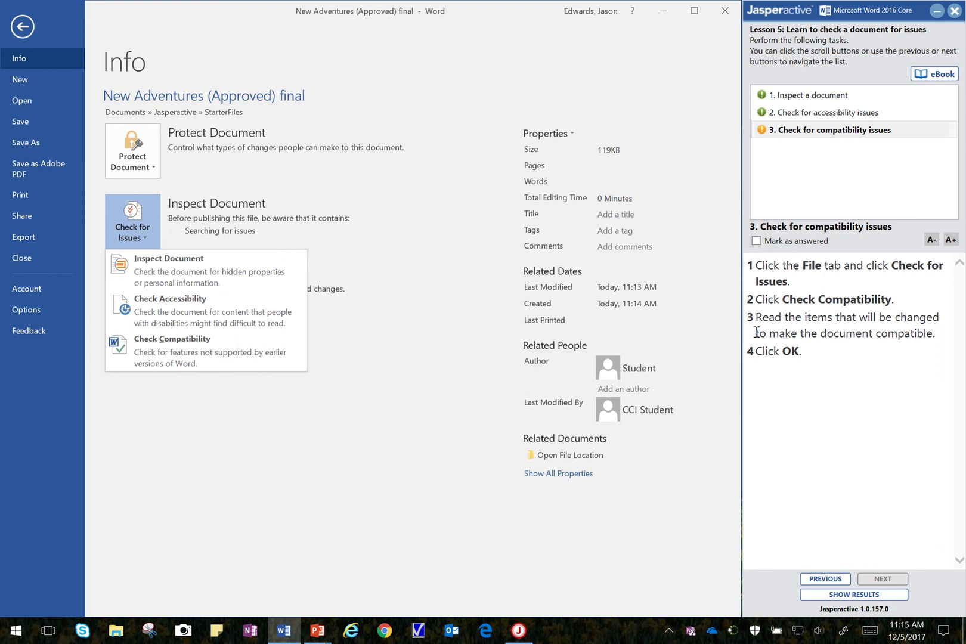
- Run Check Compatibility, which lists SmartArt, shapes/textboxes and text effects, then close it with OK
click(155, 352)
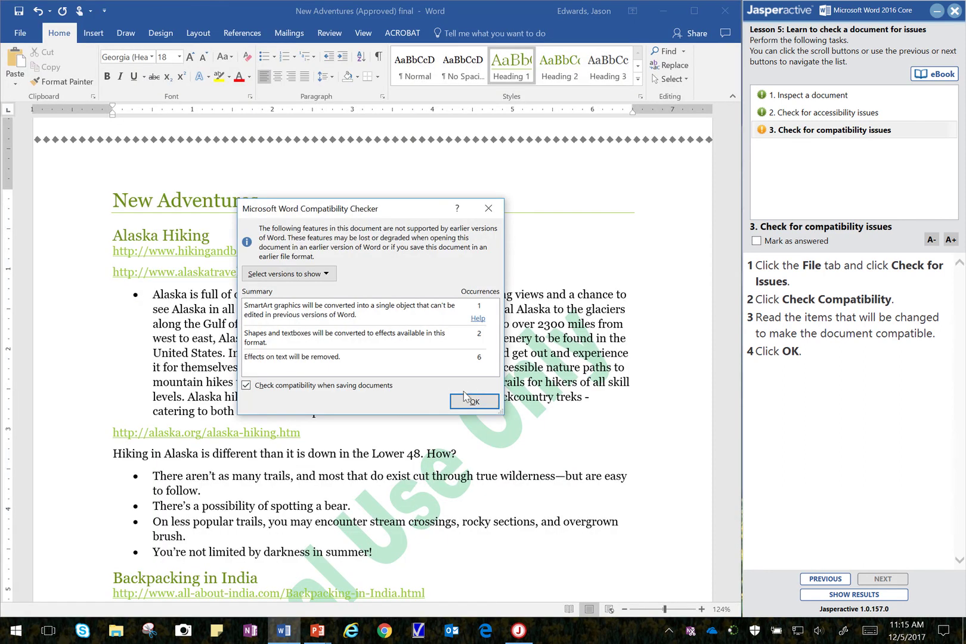
click(464, 403)
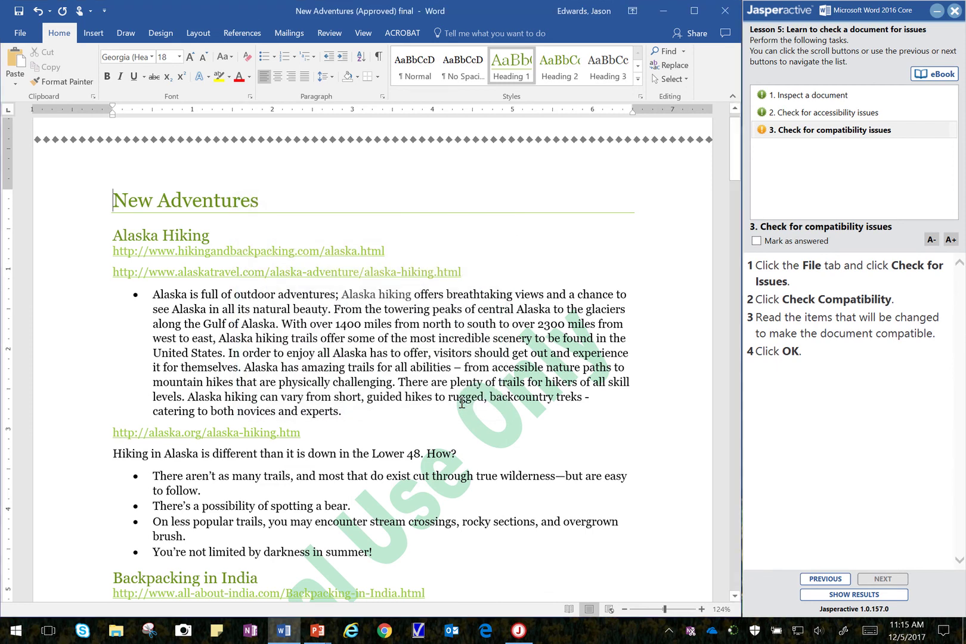
- Mark the compatibility step answered and submit the lesson results, confirming with Yes
click(756, 241)
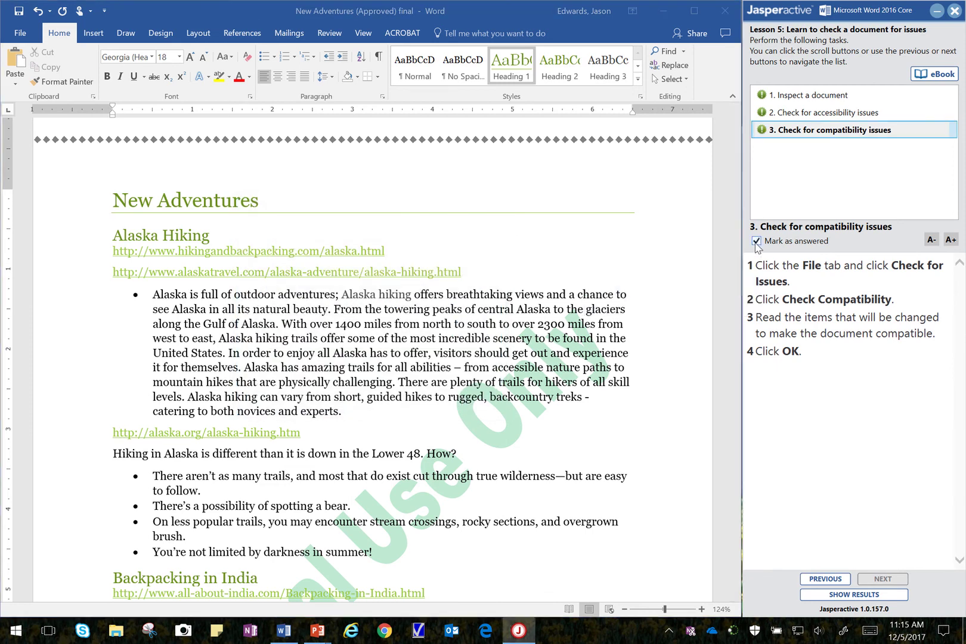
click(856, 598)
click(502, 368)
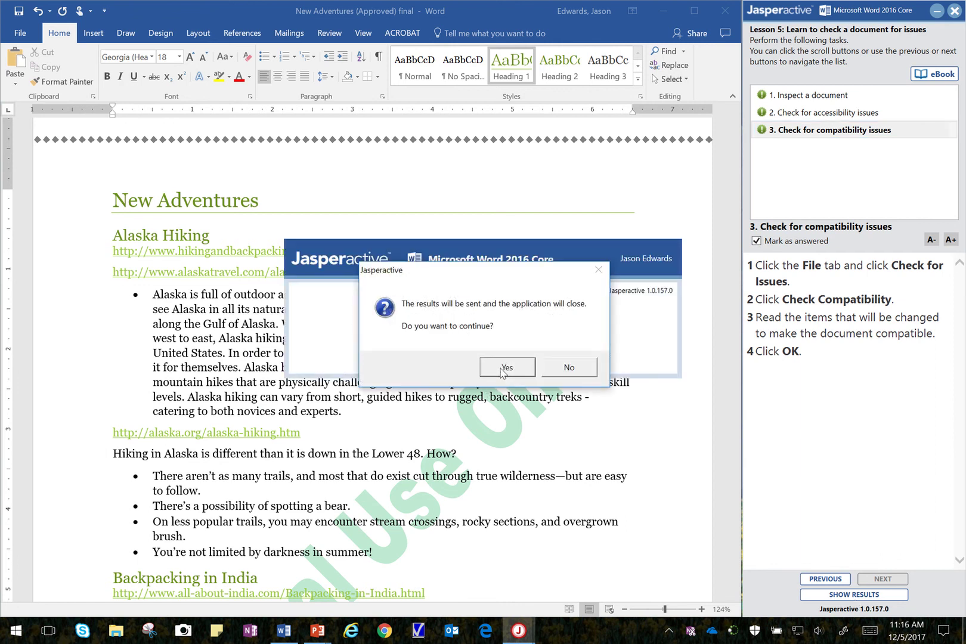